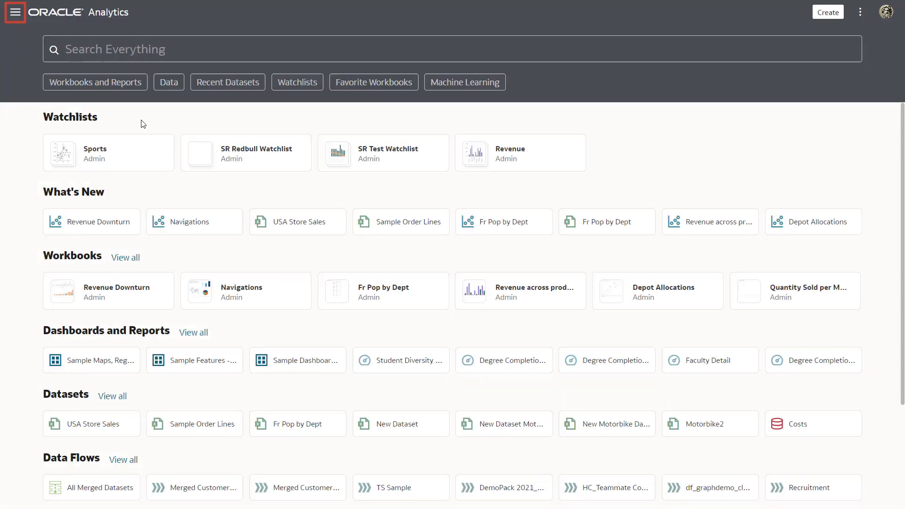
Step: Navigate to the Snapshots page of the Console
left_click(17, 15)
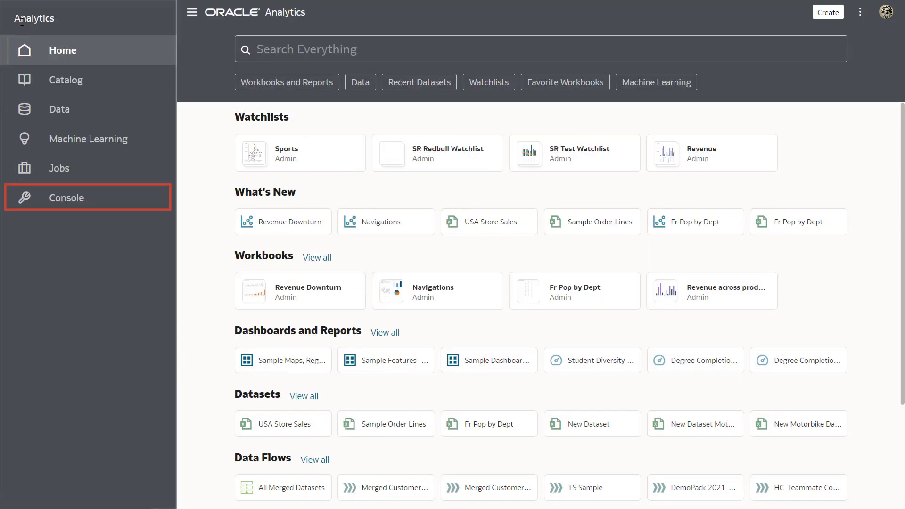
left_click(65, 199)
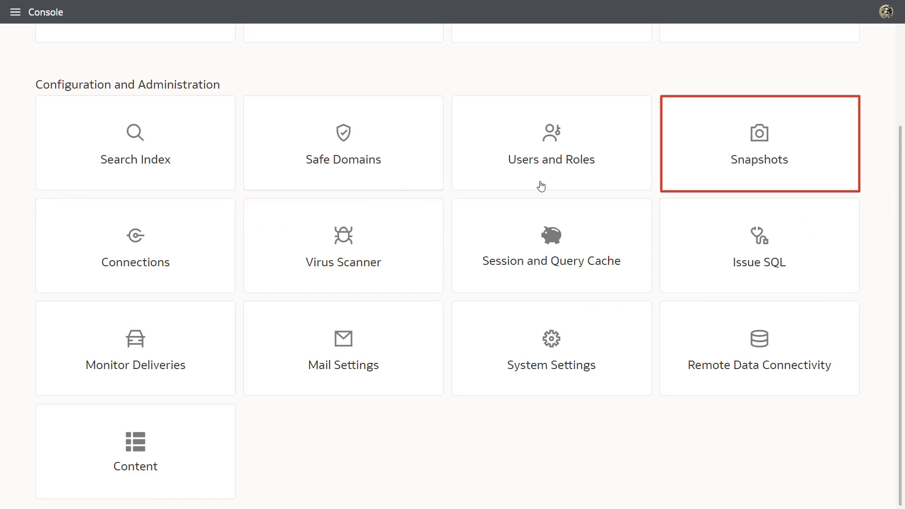
left_click(737, 151)
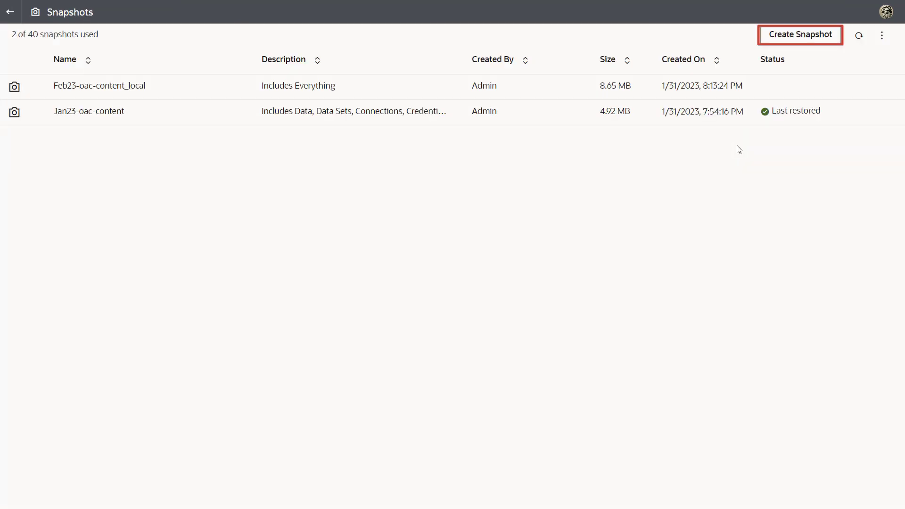
Step: Create a snapshot named 'Pre-production snapshot prior to move to production' with content Everything
left_click(795, 37)
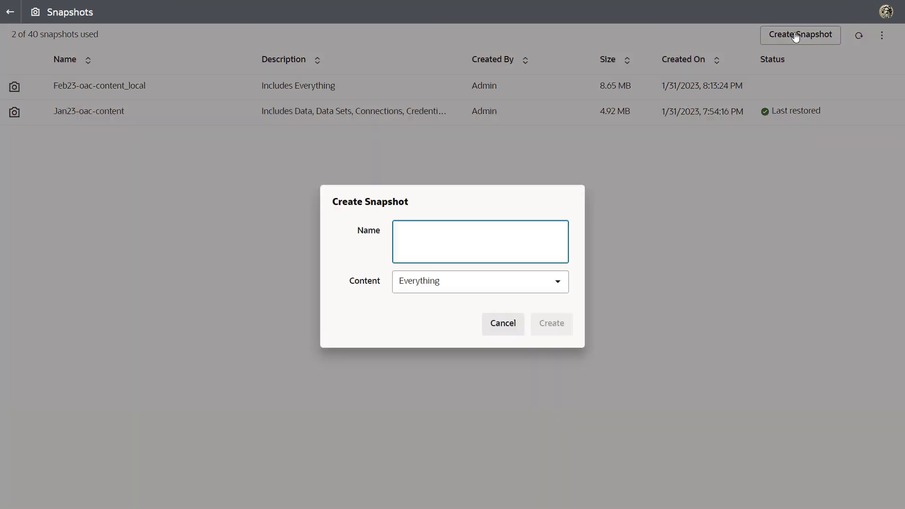
type("Pre-produ")
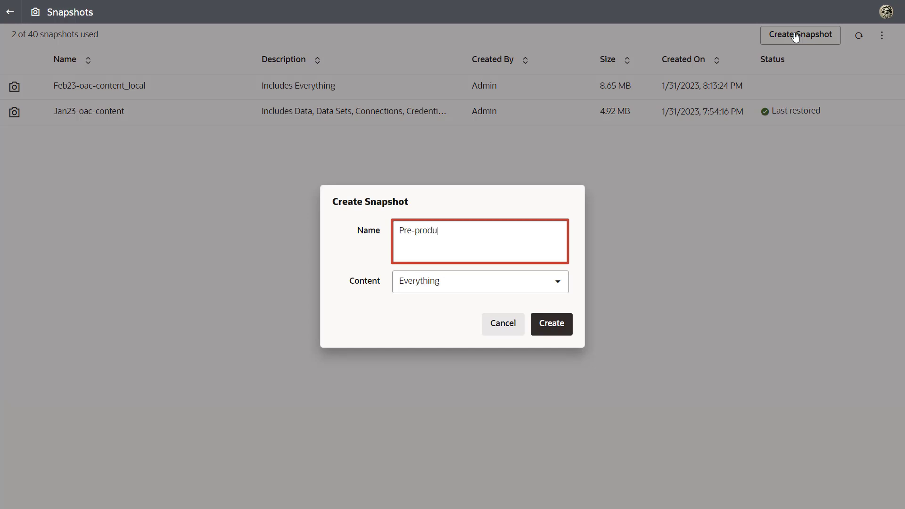
type("ction snaps")
type("hot prior")
type(" to move to produc")
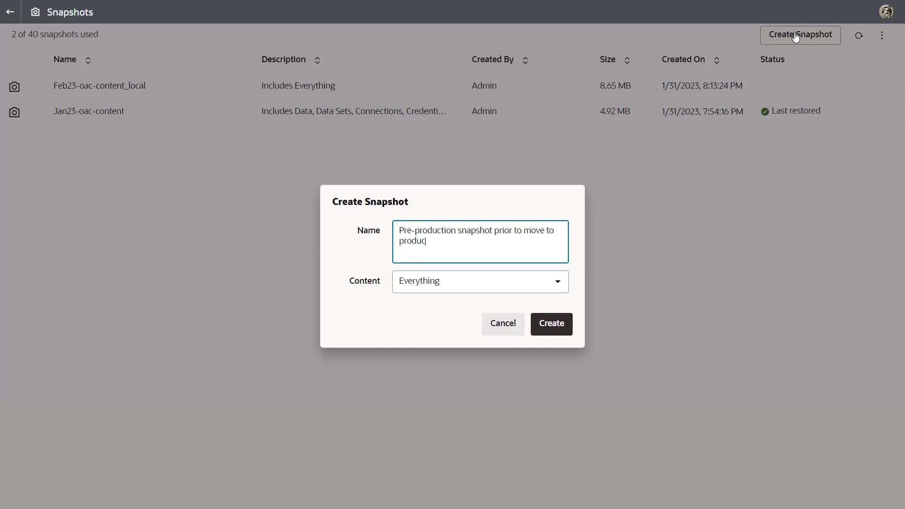
type("tion.")
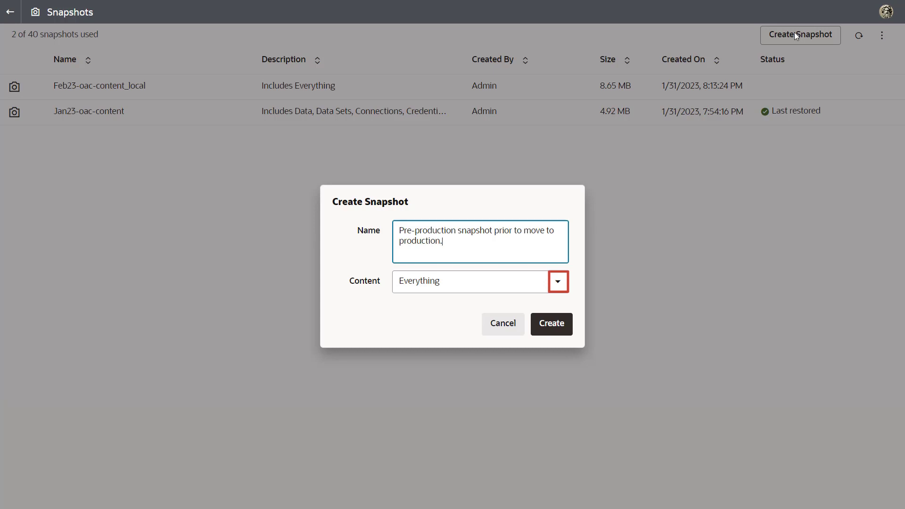
left_click(558, 283)
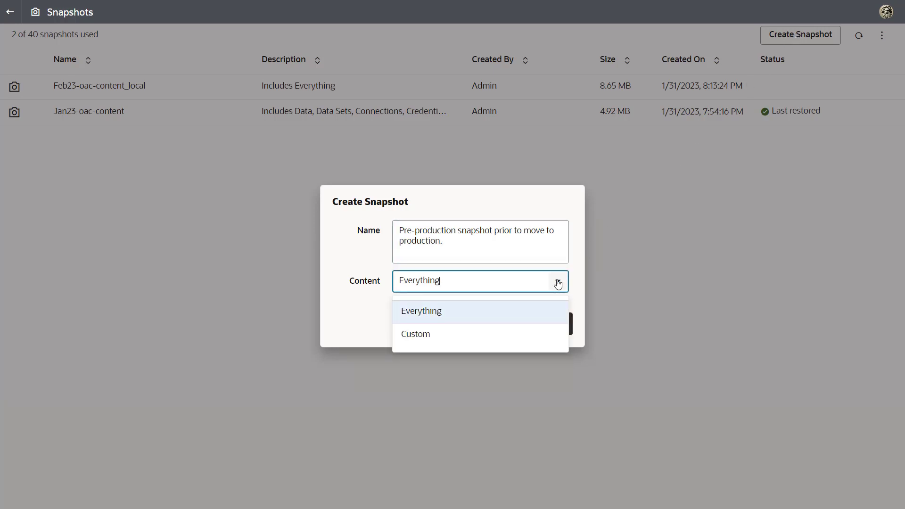
left_click(558, 282)
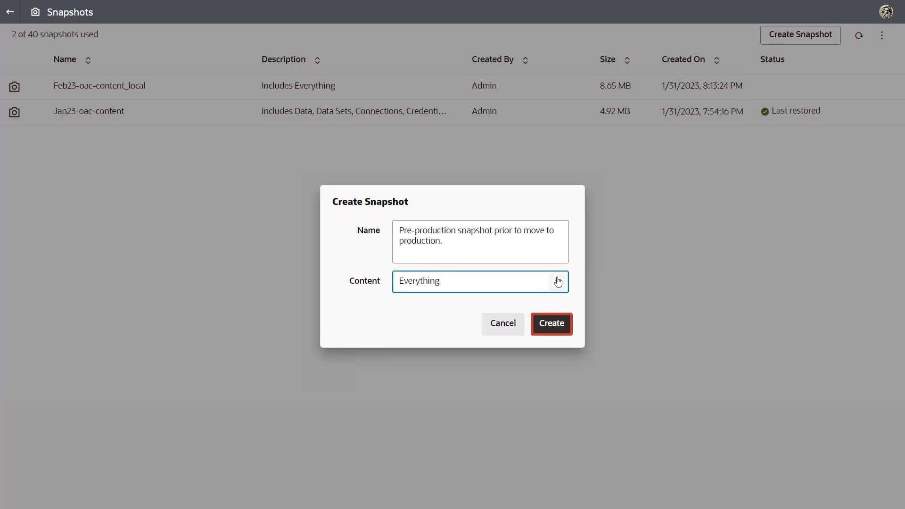
left_click(551, 324)
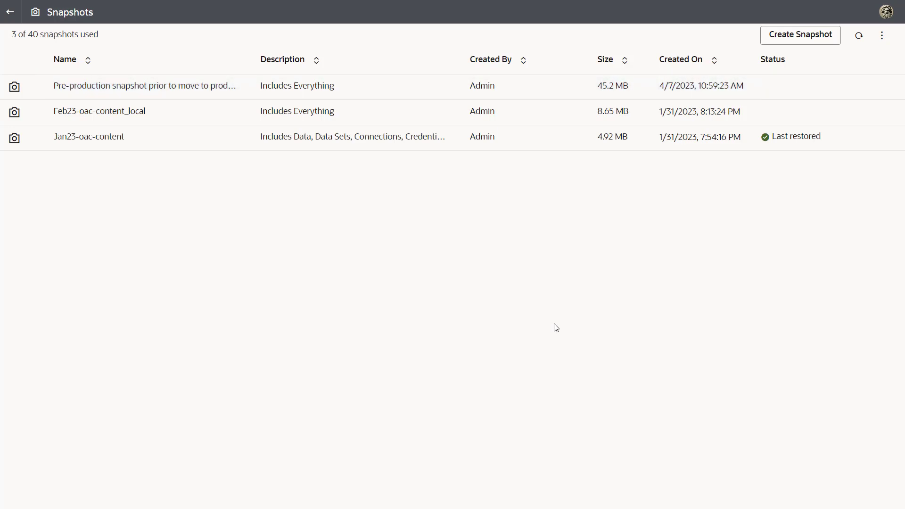
Step: Export the pre-production snapshot to the local file system as a password-protected .bar file
left_click(886, 87)
left_click(845, 148)
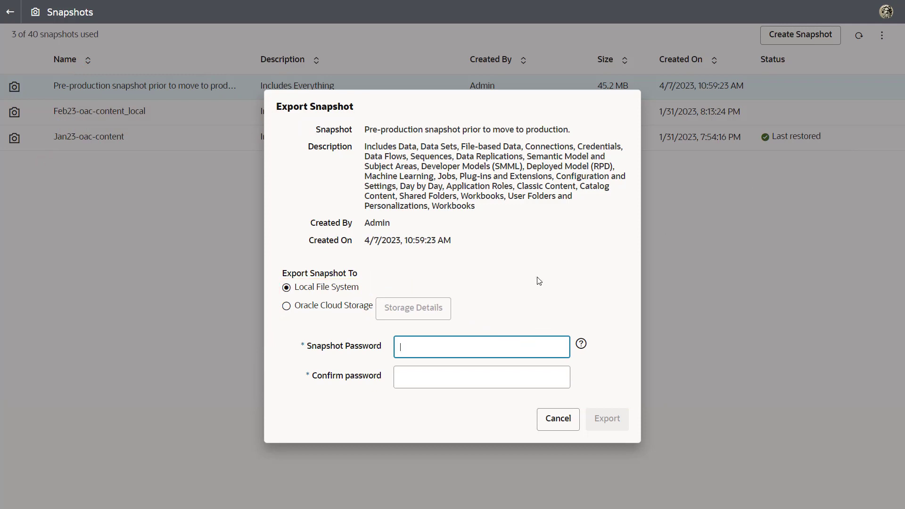
type("••••••")
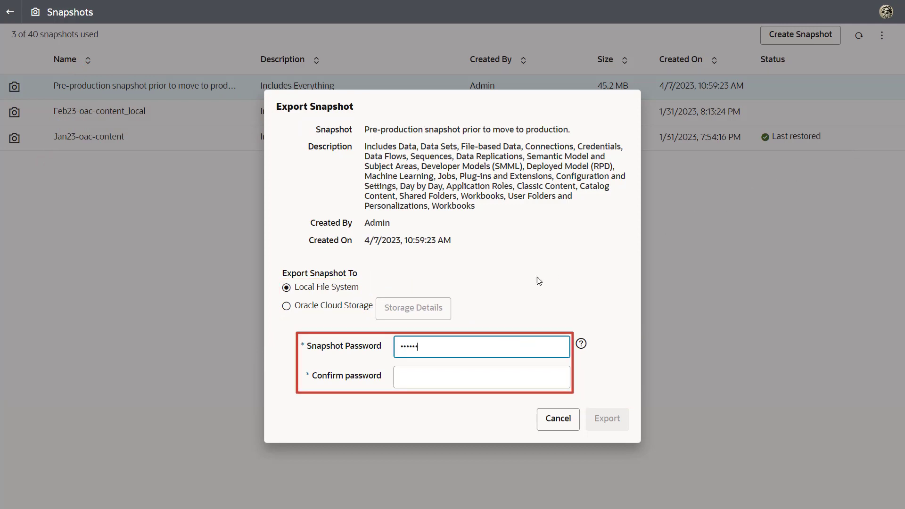
key("Tab")
type("•••••••••••")
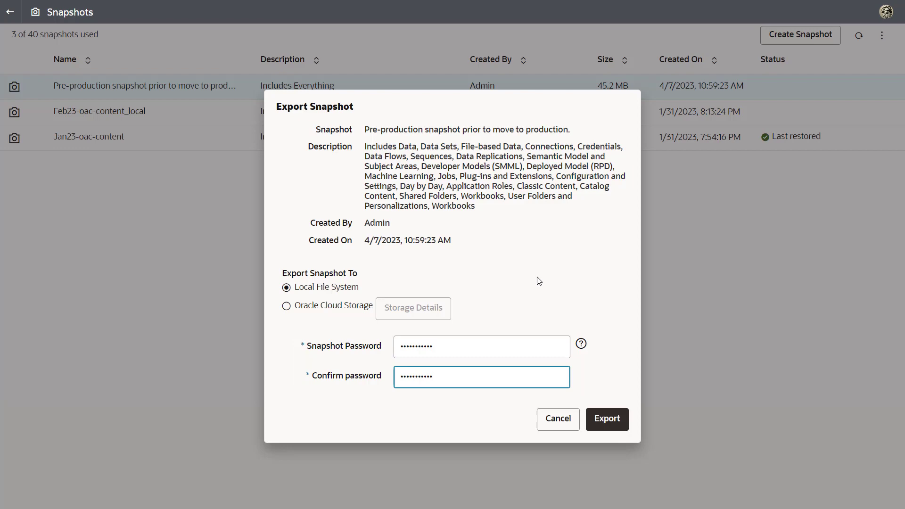
left_click(606, 419)
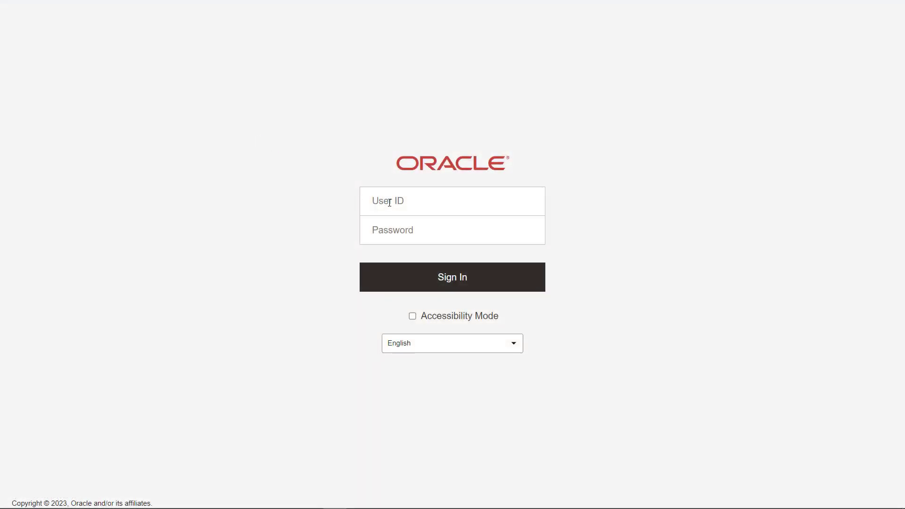
Step: Sign in to the production Oracle Analytics instance with user id and password
left_click(393, 205)
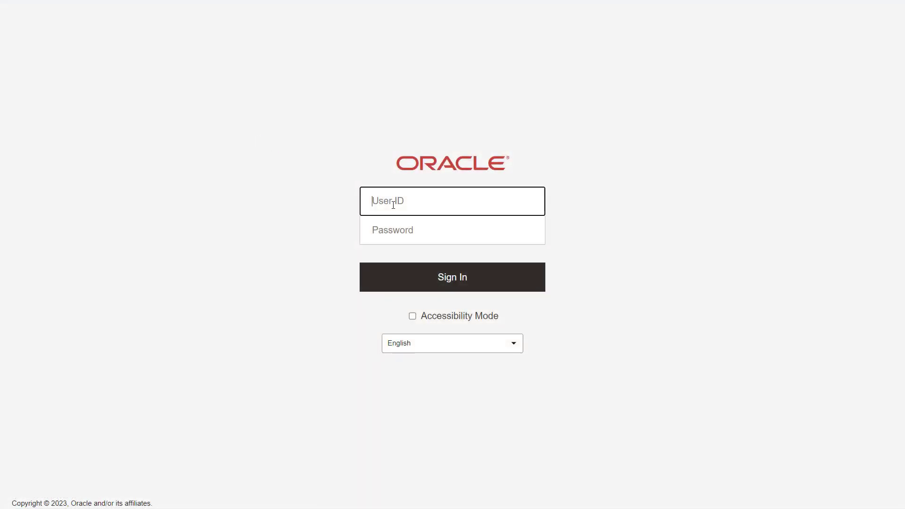
key("Tab")
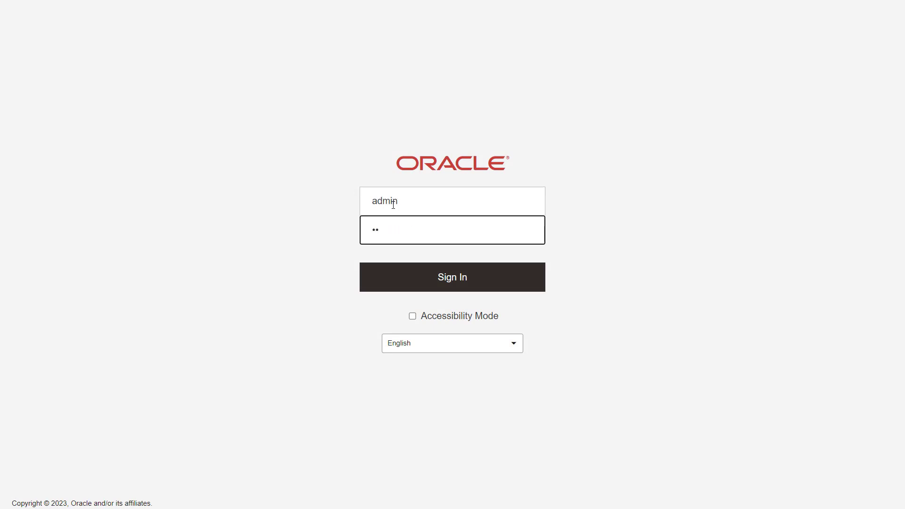
key("Return")
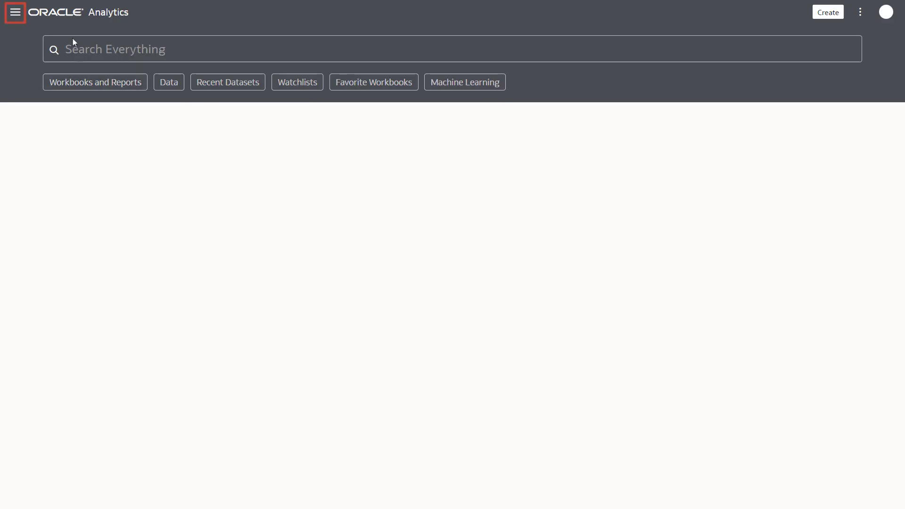
Step: Go to Console > Snapshots and start an Import Snapshot, accepting the virus scanner warning
left_click(17, 14)
left_click(67, 198)
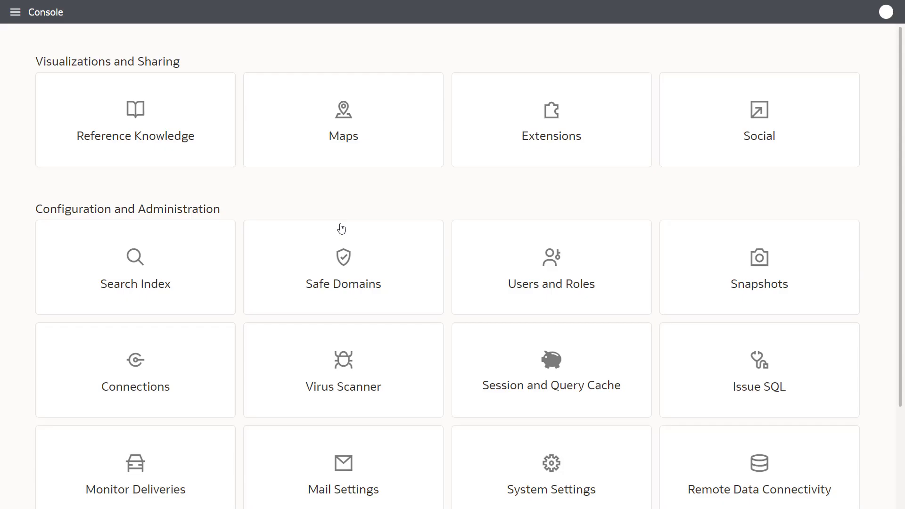
left_click(687, 254)
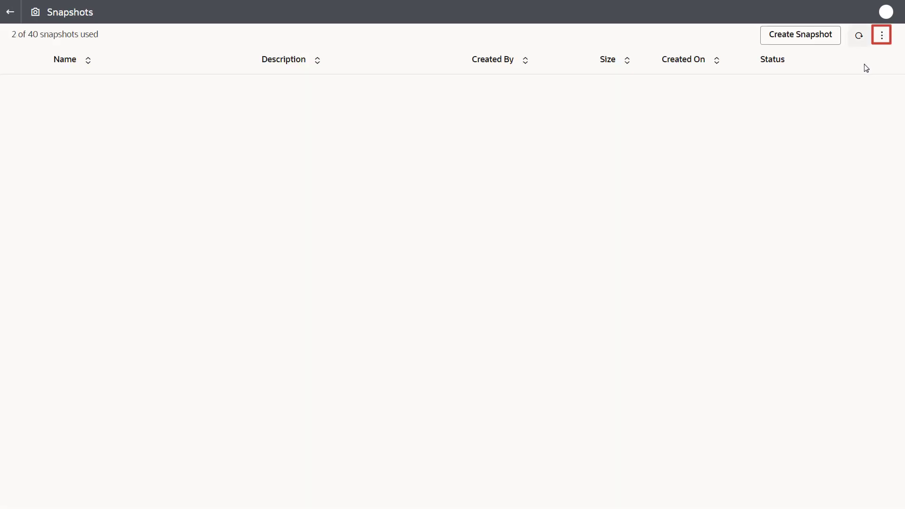
left_click(881, 35)
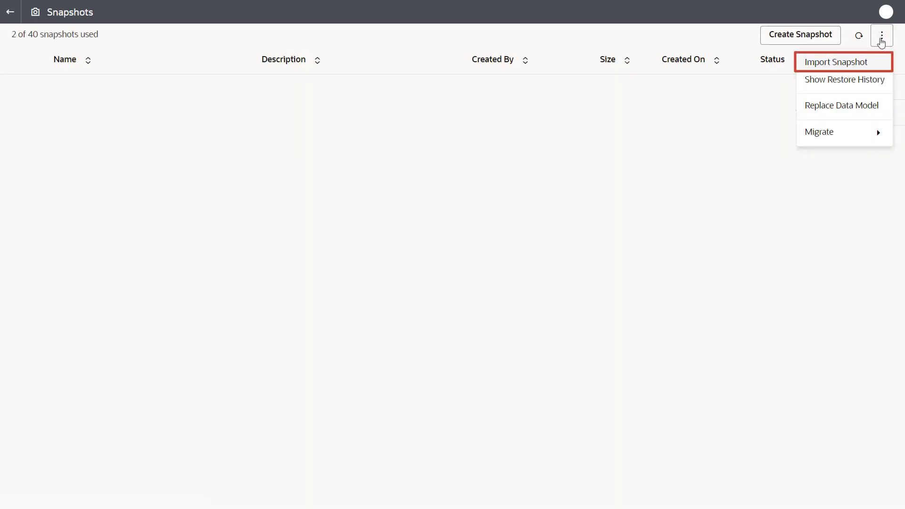
left_click(868, 62)
left_click(493, 318)
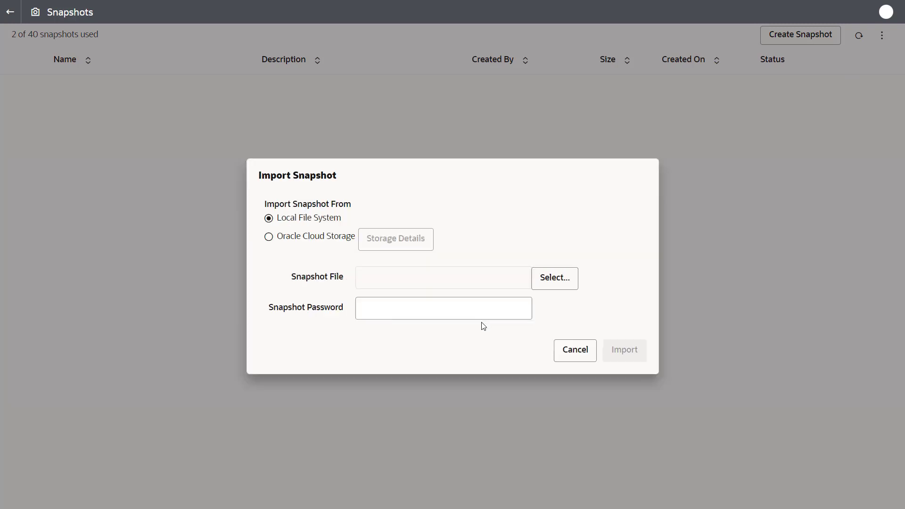
Step: Import the 20230407175923.bar file with its password into the snapshot list
left_click(542, 284)
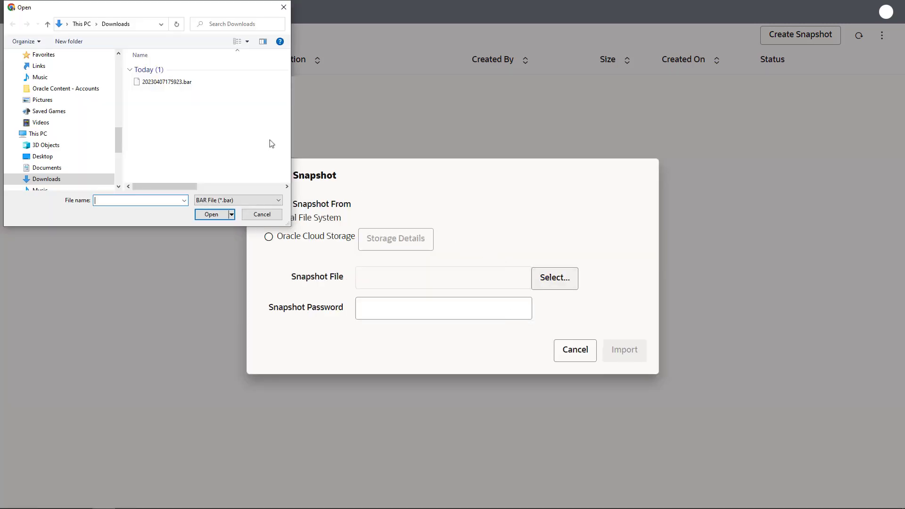
left_click(161, 84)
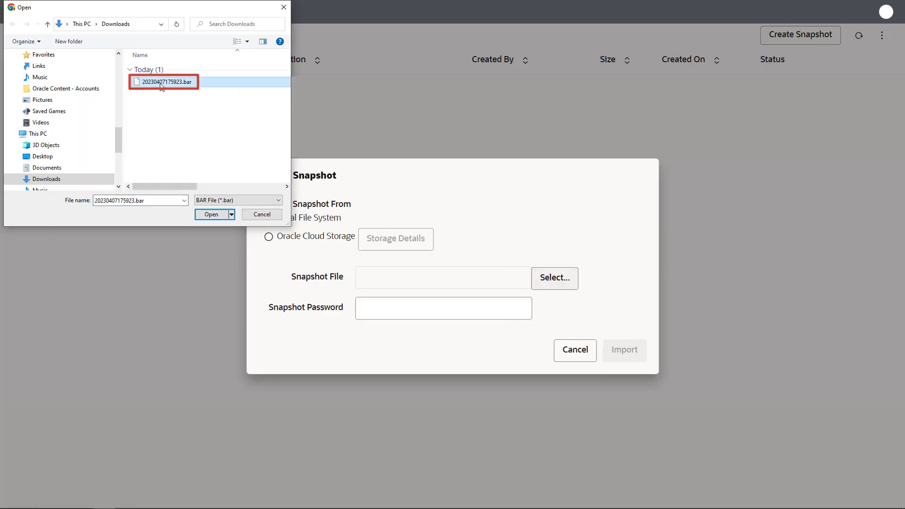
left_click(216, 214)
left_click(378, 309)
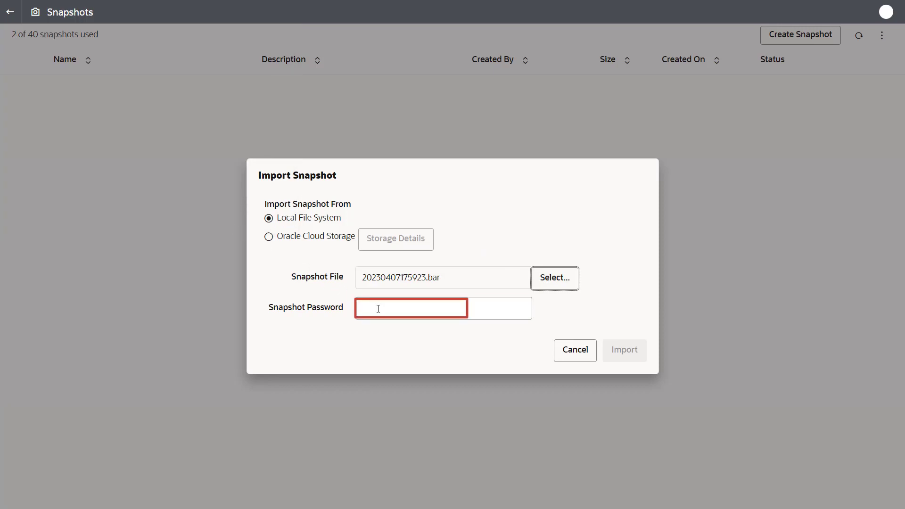
type("•••••••••••")
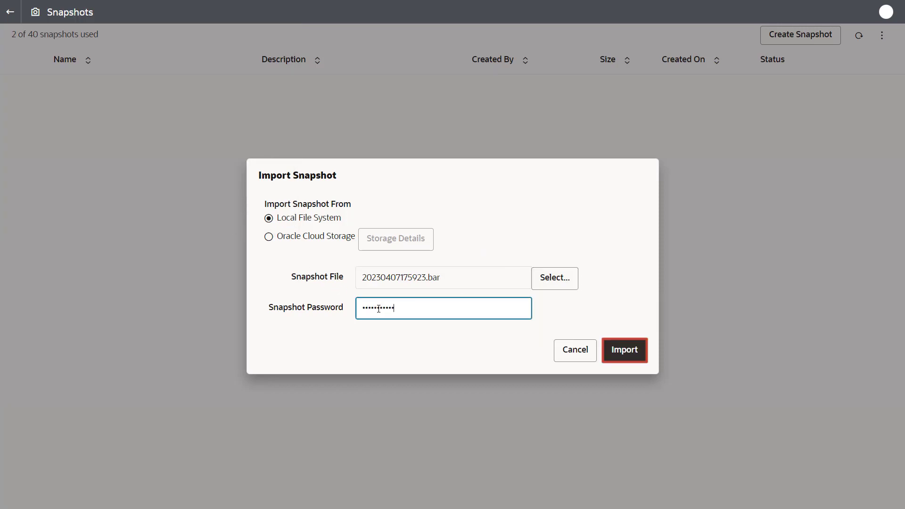
left_click(634, 356)
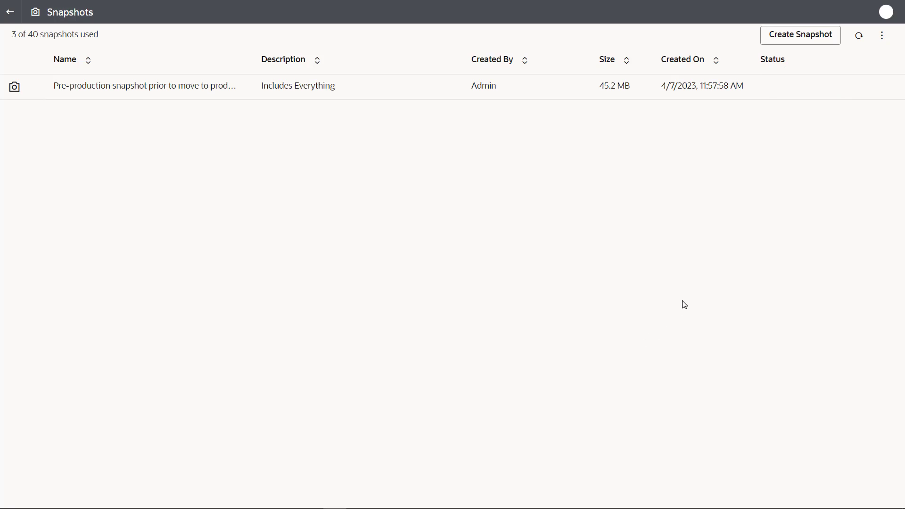
Step: Start a restore of the pre-production snapshot and enter a reason for it
left_click(883, 86)
left_click(846, 113)
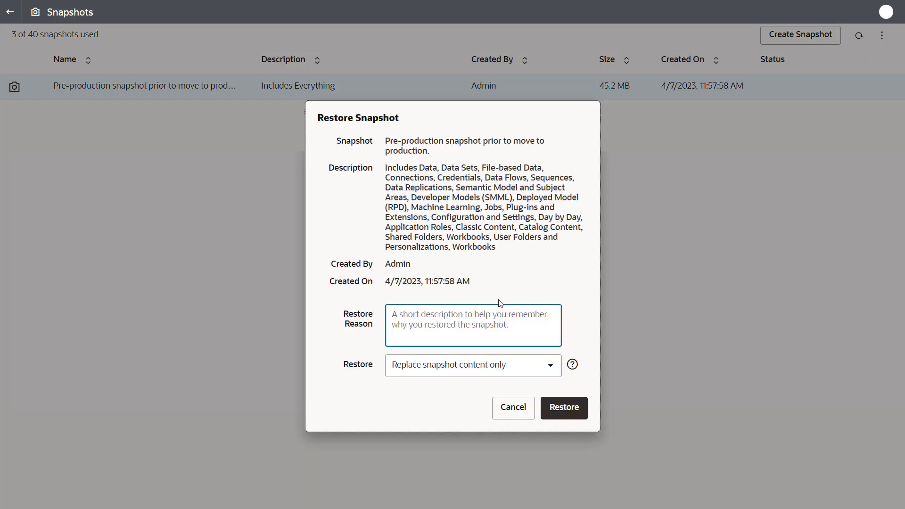
type("Res")
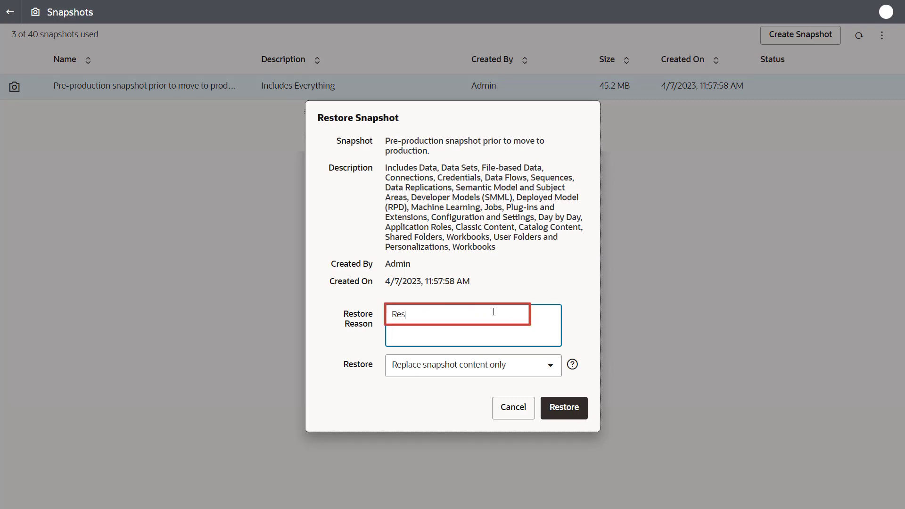
type("toring from pre-prod")
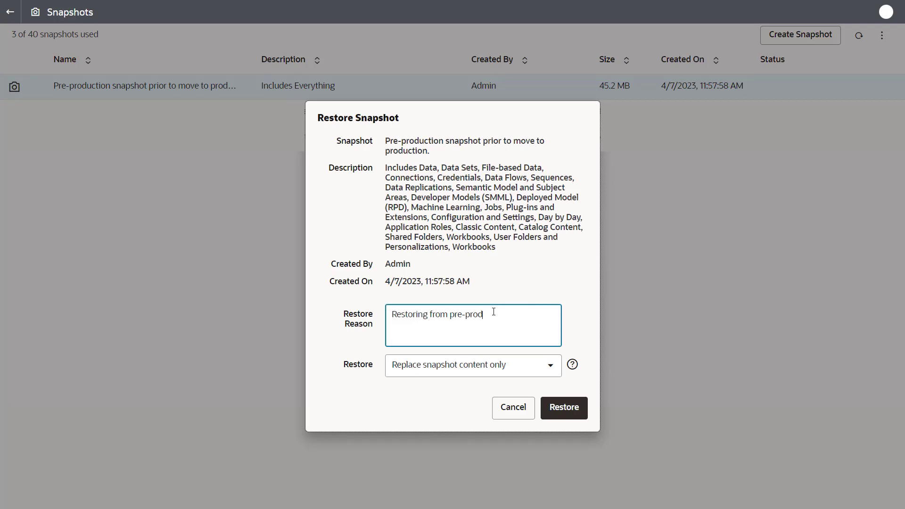
left_click_drag(445, 115, 441, 26)
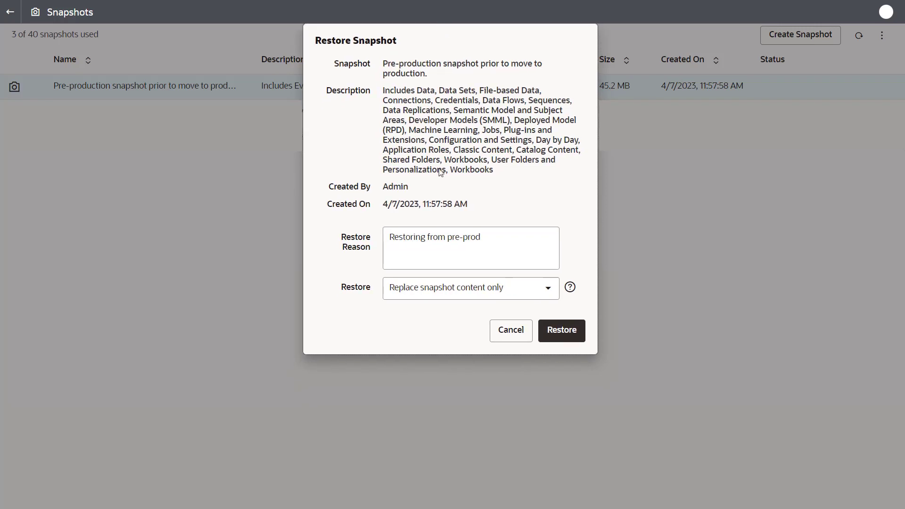
left_click_drag(433, 355, 428, 487)
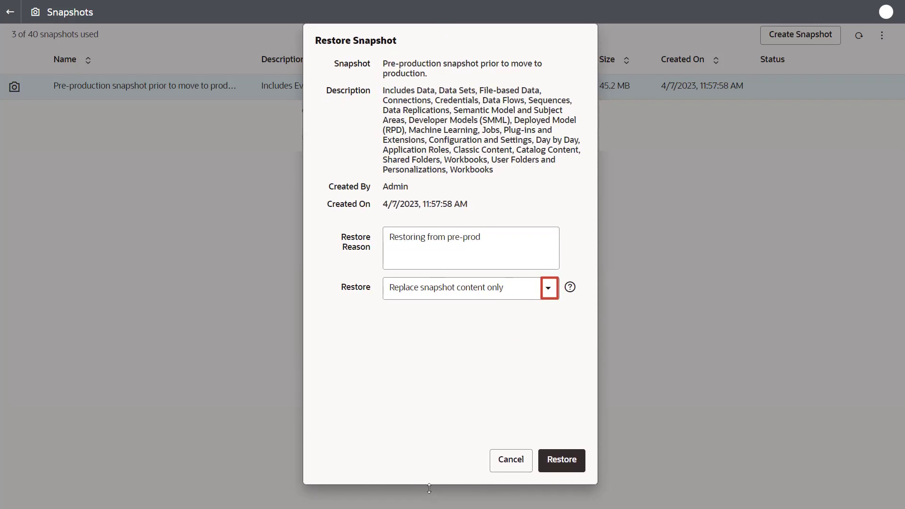
Step: Set the restore to Custom and exclude Jobs and Catalog Content
left_click(547, 288)
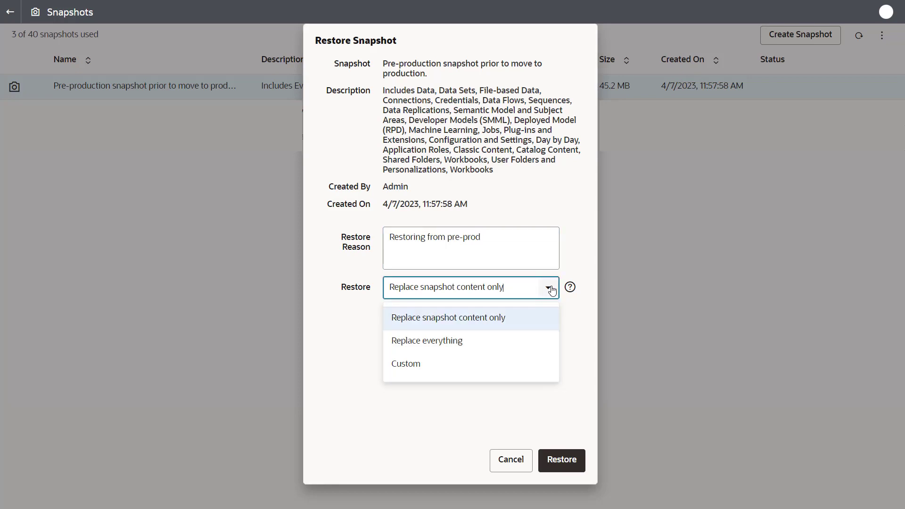
left_click(419, 367)
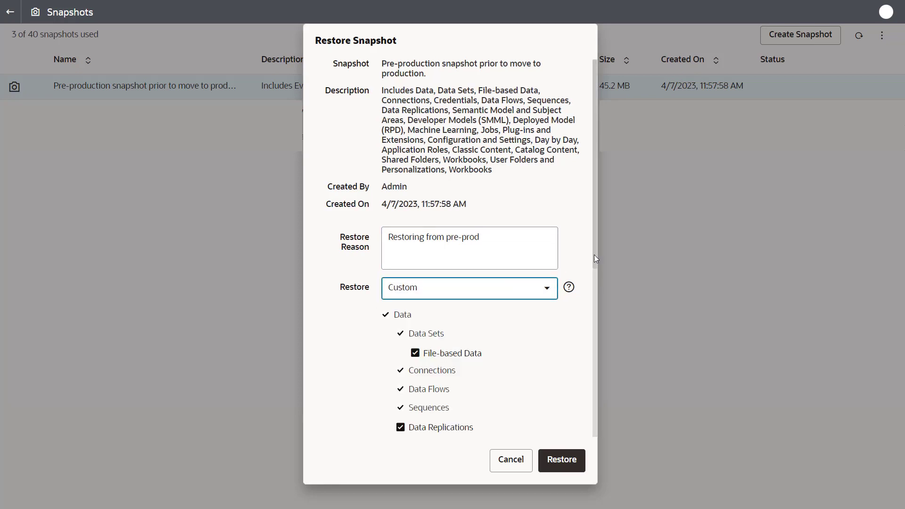
left_click_drag(594, 258, 589, 369)
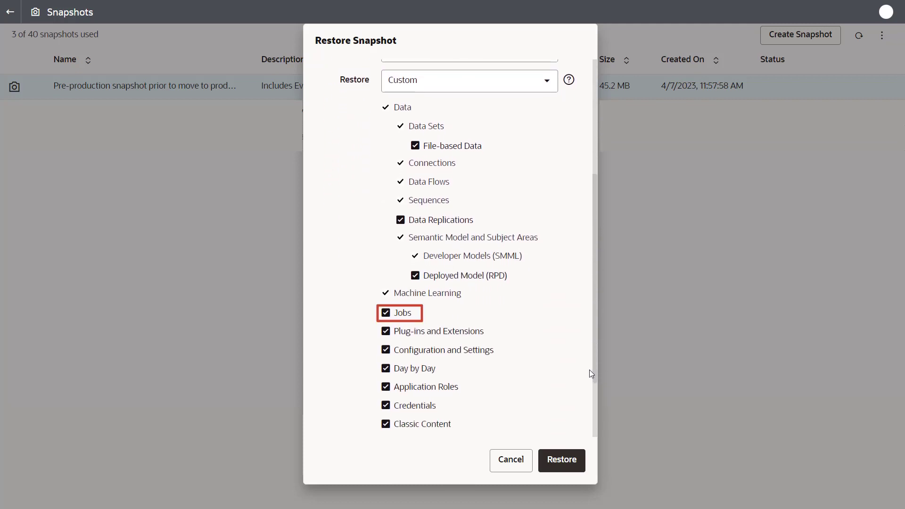
left_click(386, 313)
left_click_drag(595, 305, 590, 365)
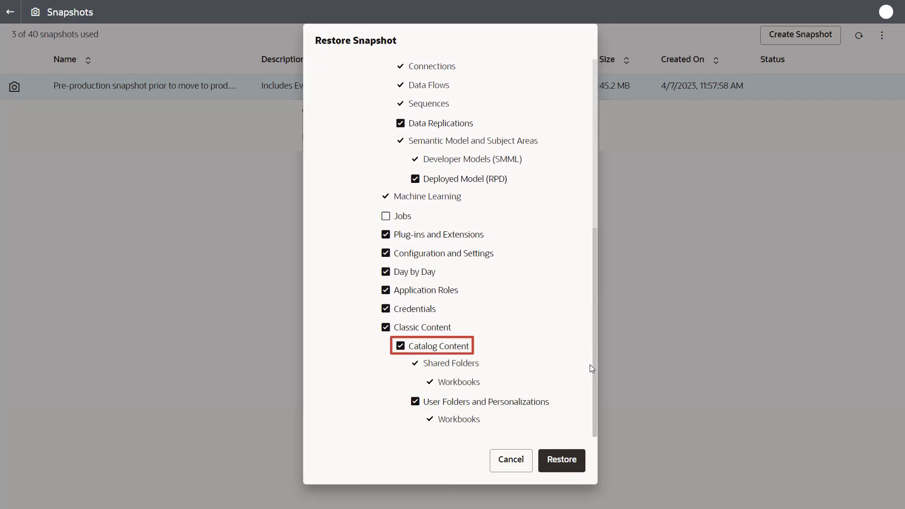
left_click(403, 346)
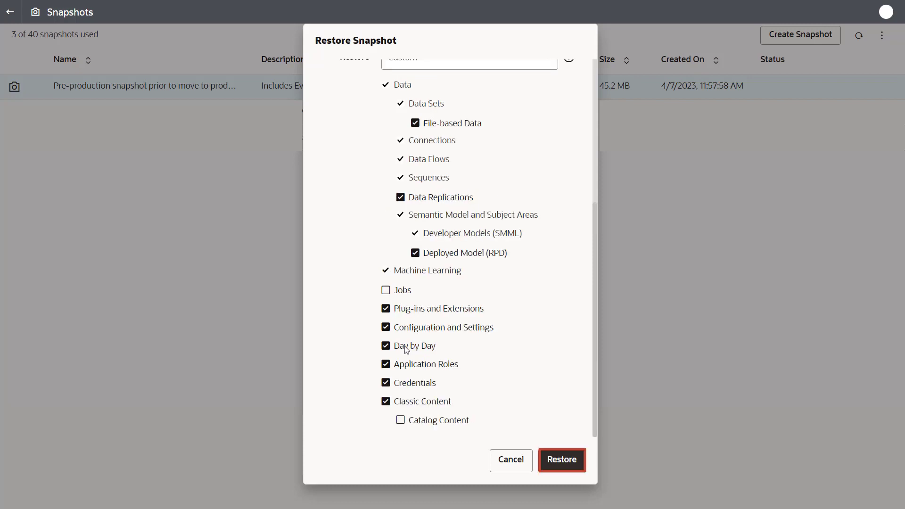
Step: Confirm the restore, overwriting content, so the snapshot shows as Restoring
left_click(562, 463)
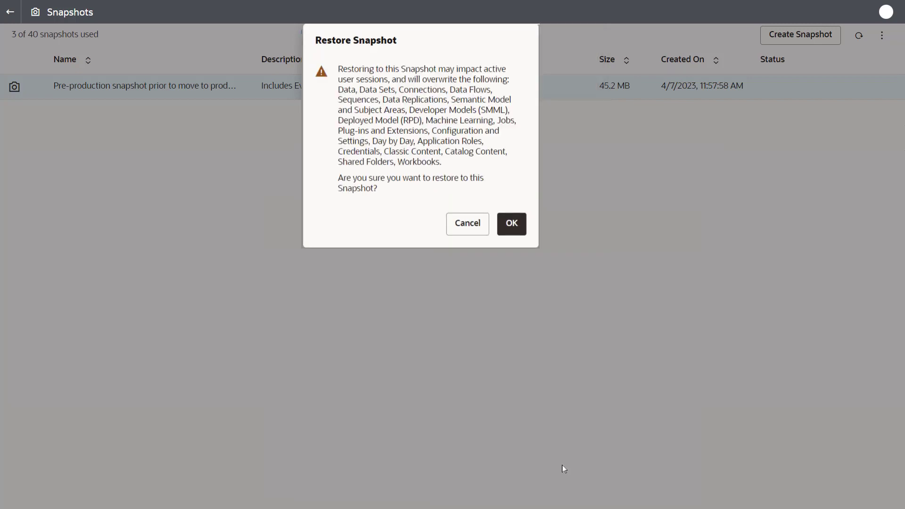
left_click(512, 224)
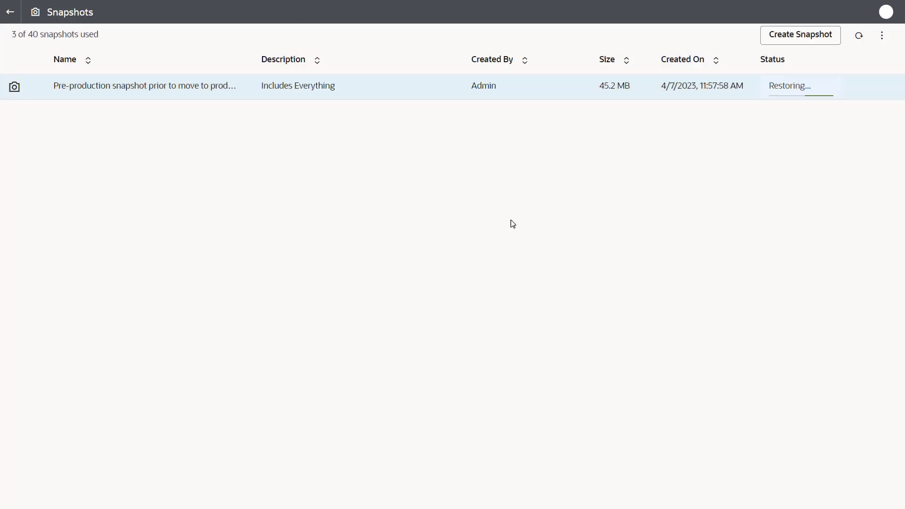